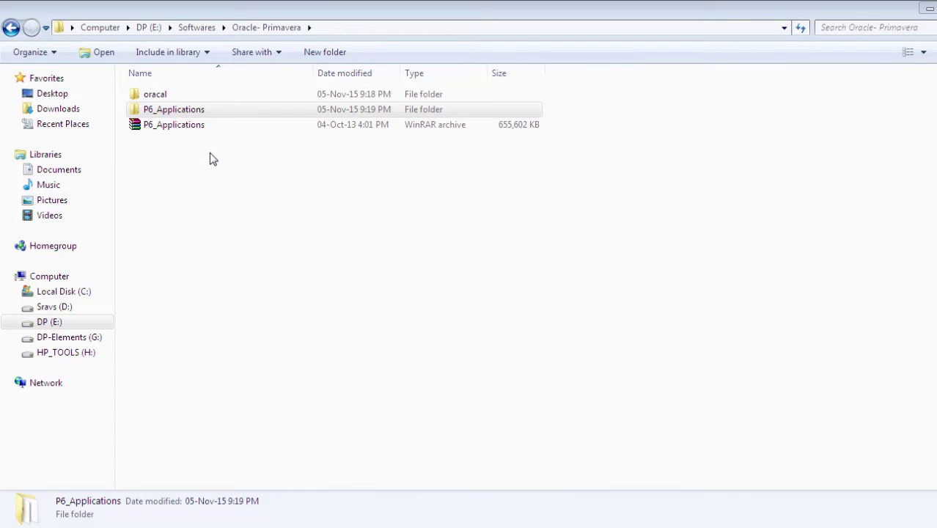
Open the P6_Applications folder and bring up the context menu for the Setup application.
double_click(181, 110)
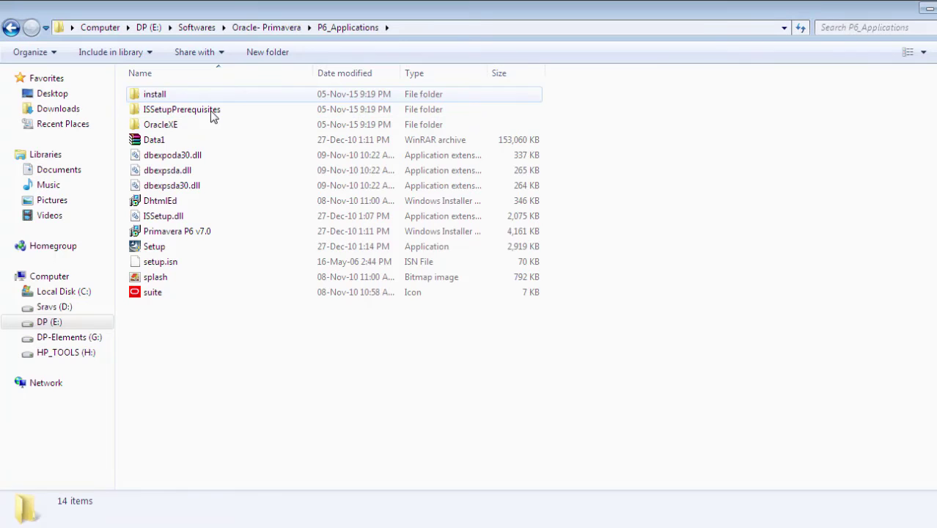
left_click(160, 250)
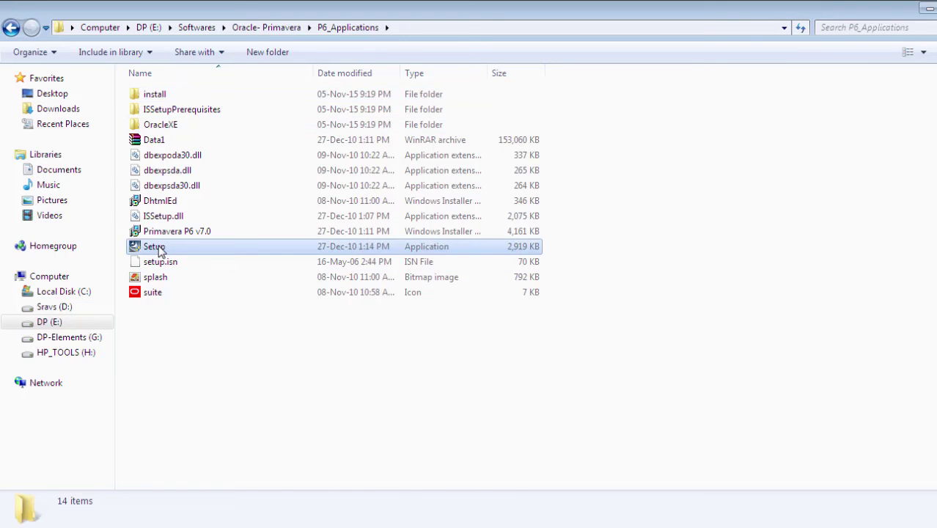
right_click(161, 250)
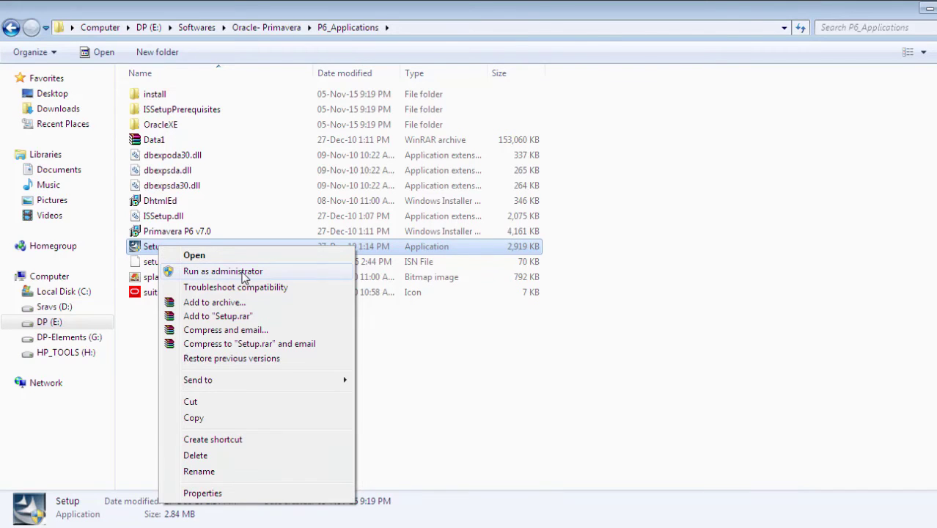
Run Setup as administrator, pass the Welcome page, and choose Engineering and Construction as the industry.
left_click(244, 271)
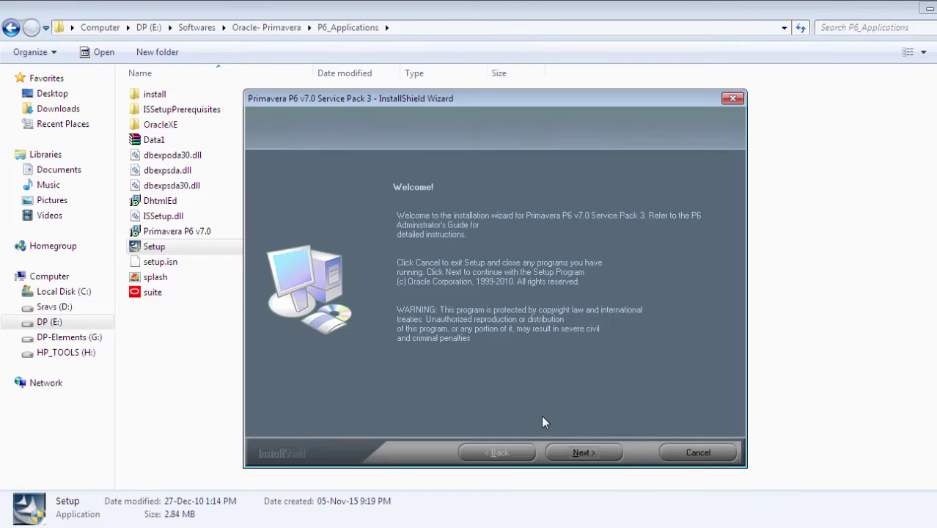
left_click(582, 454)
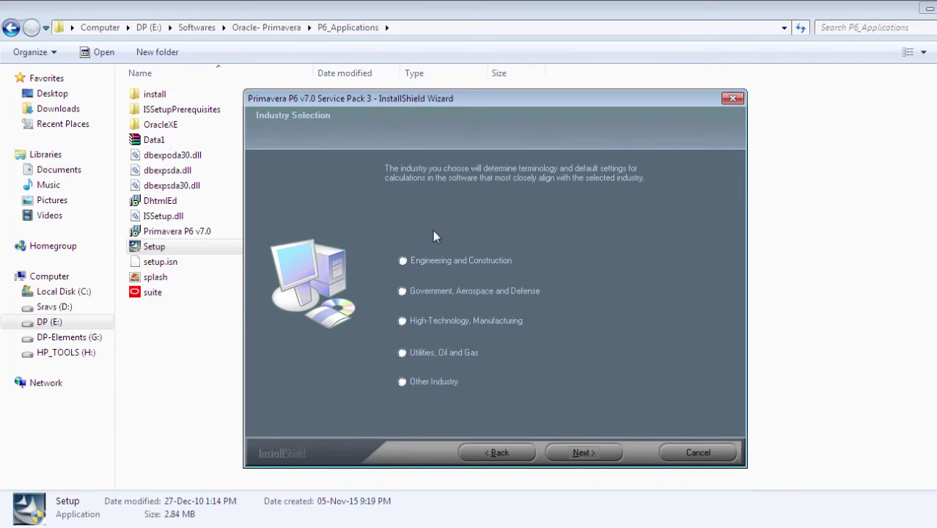
left_click(462, 270)
left_click(583, 453)
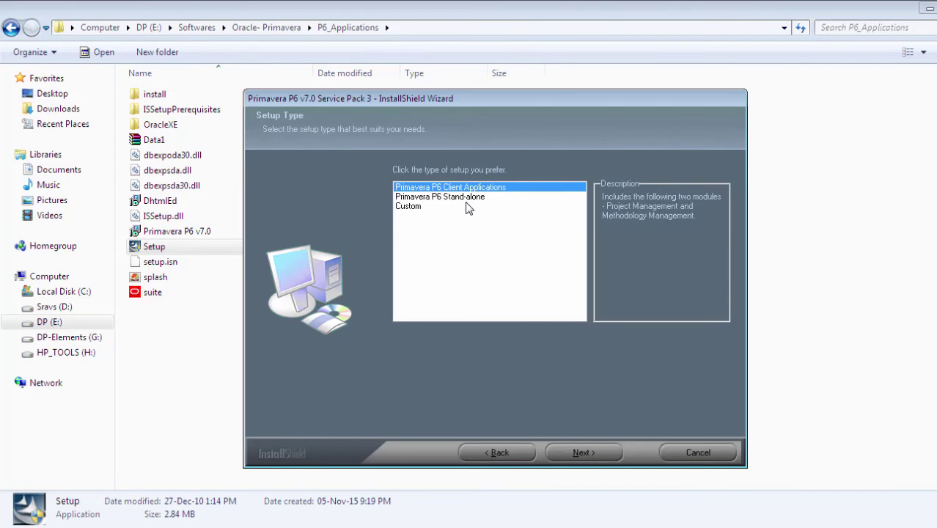
Choose the Primavera P6 Stand-alone setup type over Custom and continue.
left_click(463, 199)
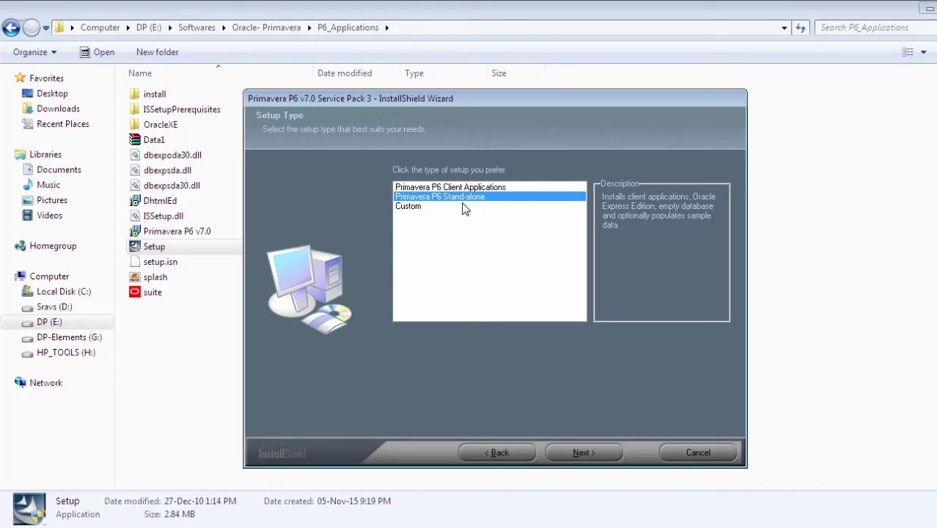
left_click(462, 206)
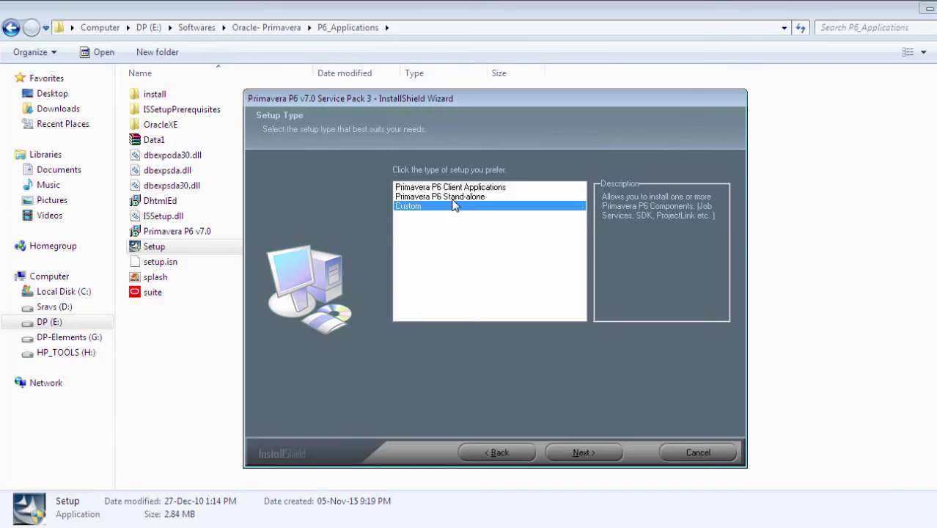
left_click(455, 198)
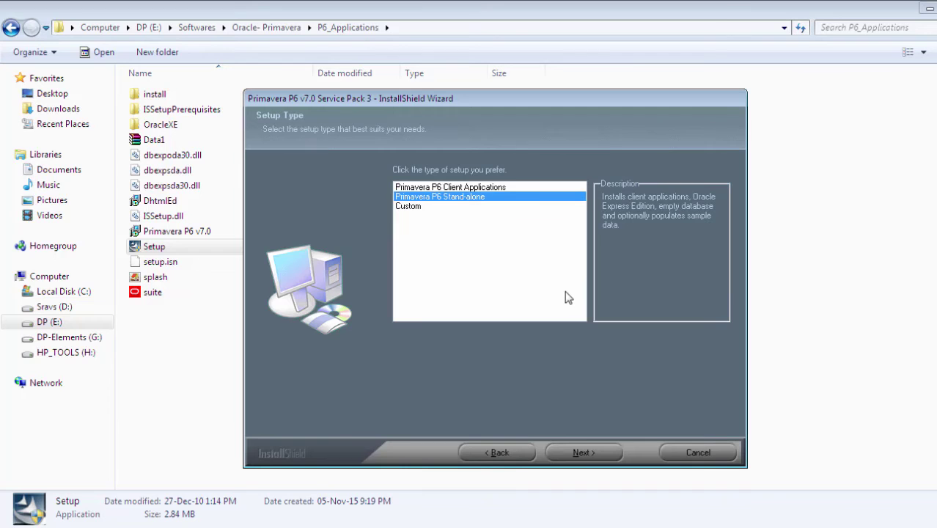
left_click(576, 453)
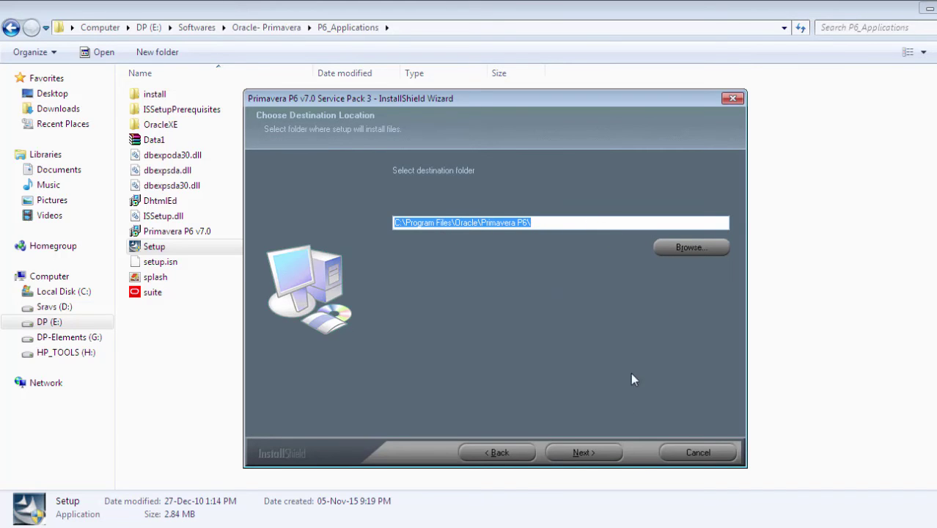
Accept the default install and common-files folders and keep Sample Projects included as a feature.
left_click(591, 455)
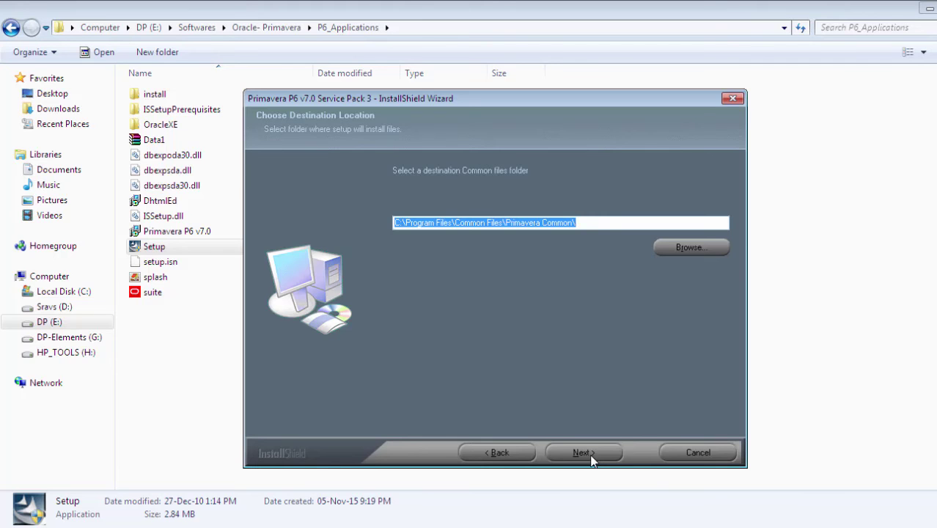
left_click(591, 455)
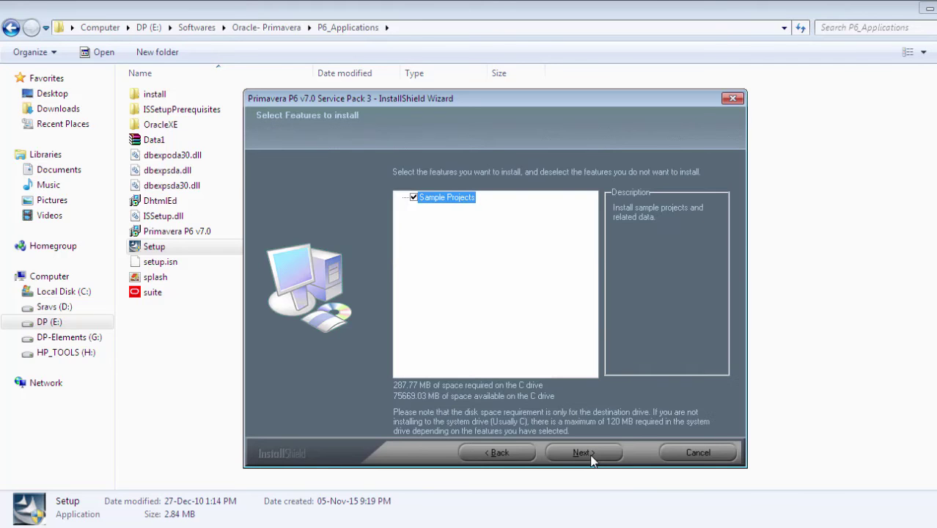
left_click(413, 197)
left_click(414, 197)
left_click(413, 197)
left_click(414, 197)
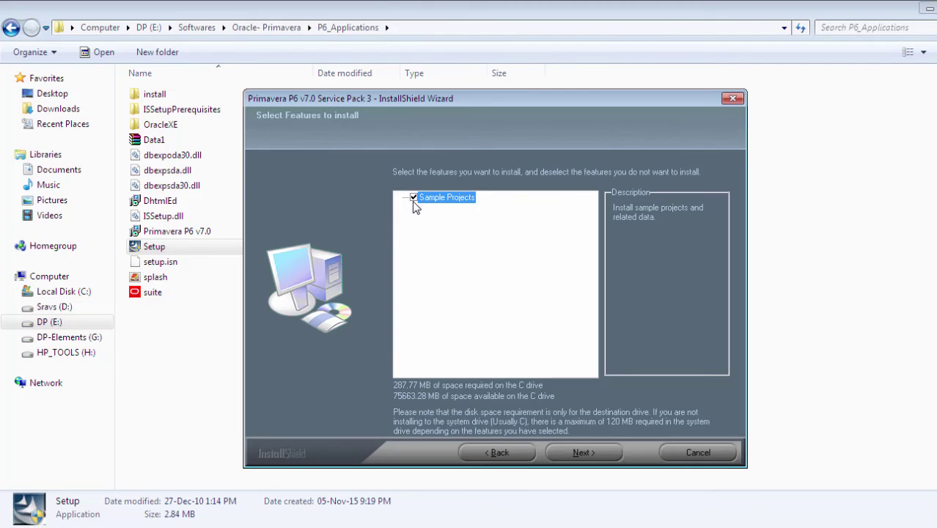
left_click(585, 456)
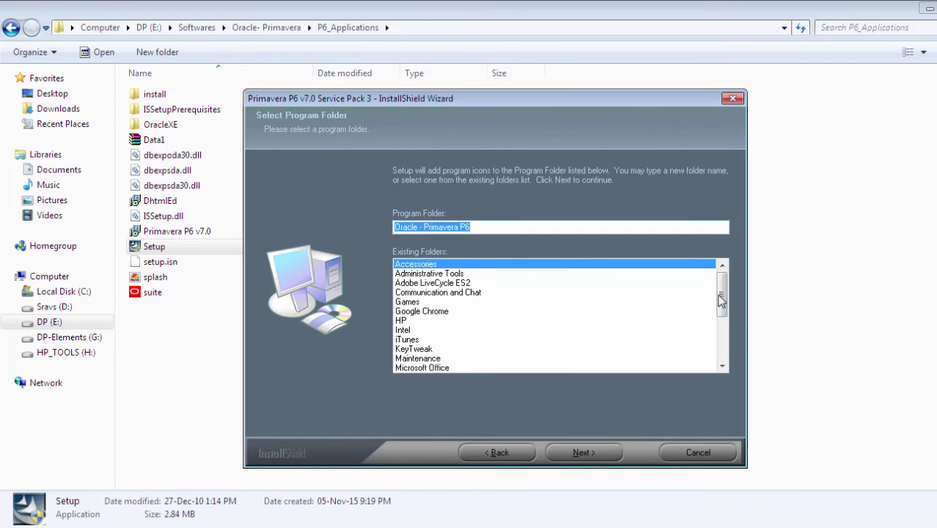
left_click_drag(722, 299, 725, 324)
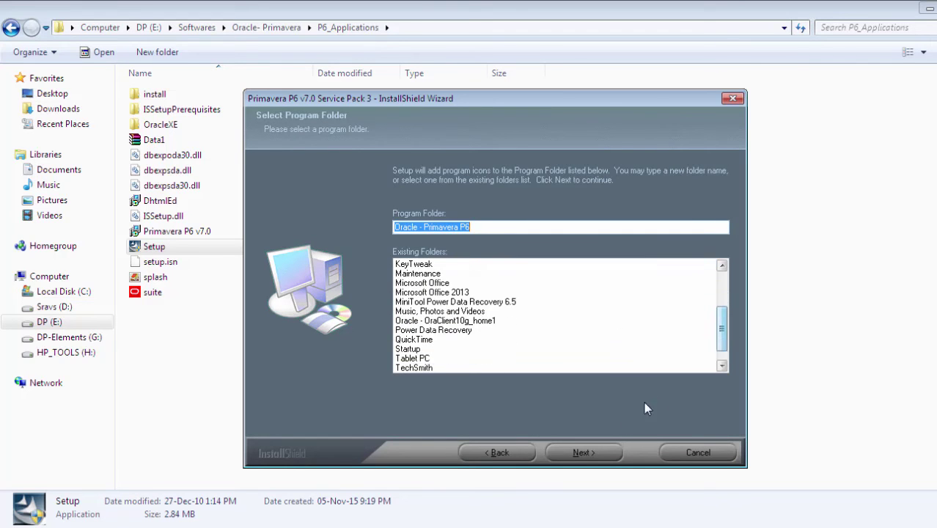
Keep the Oracle - Primavera P6 program folder, then enter and confirm the Oracle XE database password.
left_click(597, 454)
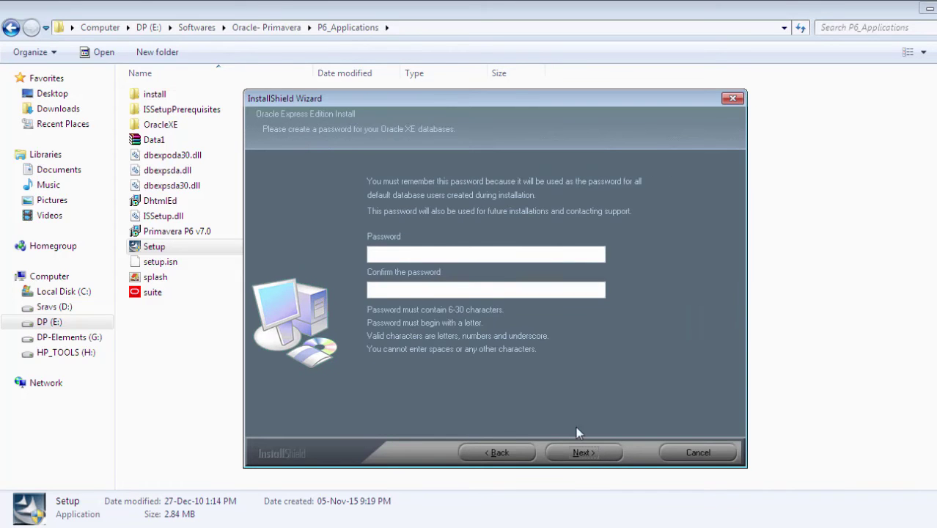
left_click(435, 254)
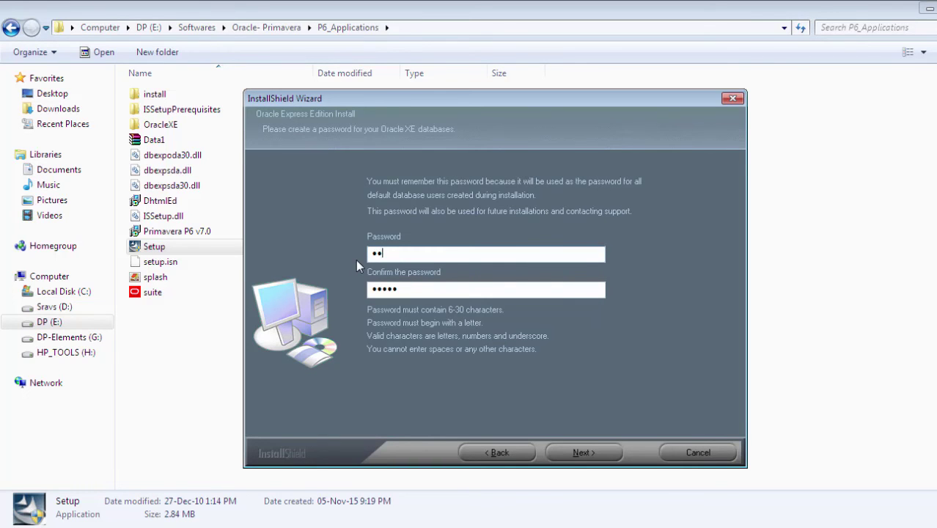
type("•••••••")
key("Tab")
type("••••••")
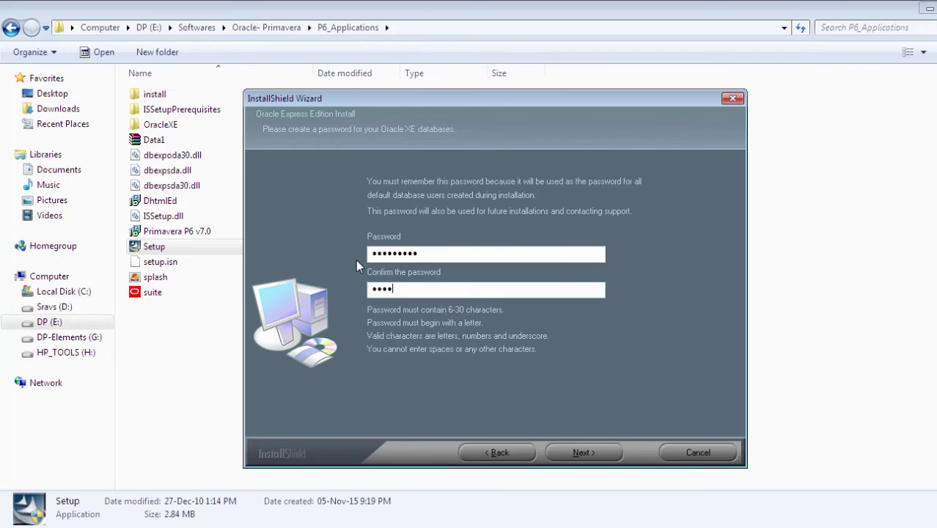
type("•••")
left_click(590, 452)
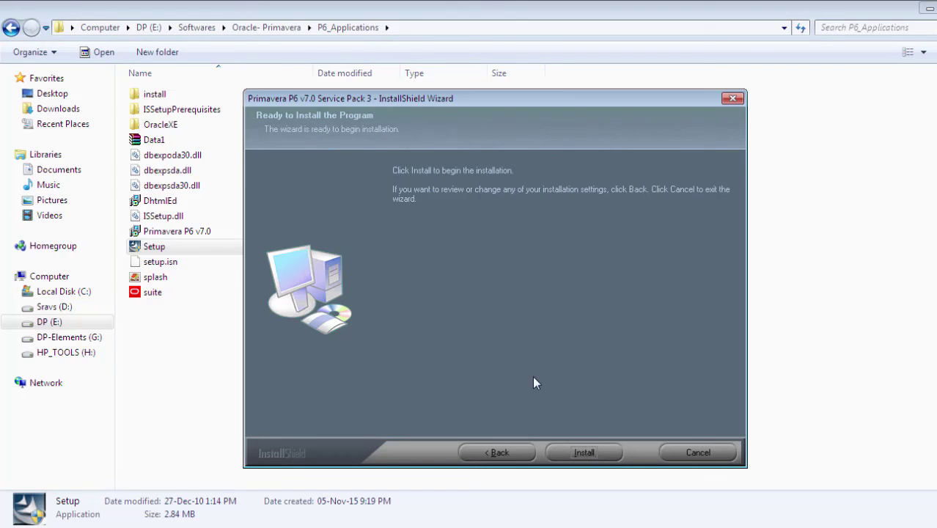
Start the Primavera P6 Service Pack 3 installation and let it run to completion.
left_click(585, 452)
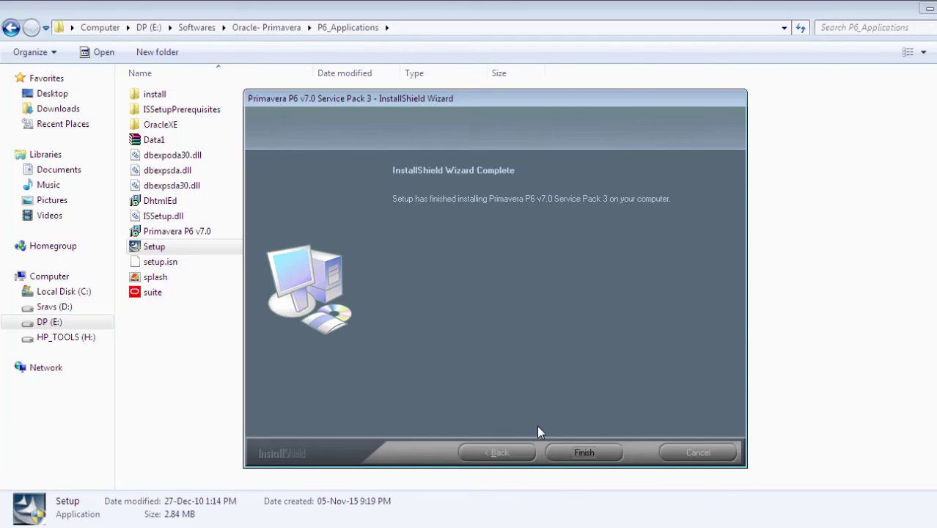
Finish the completed installation, leaving 'Yes, I want to restart my computer now' selected.
left_click(590, 450)
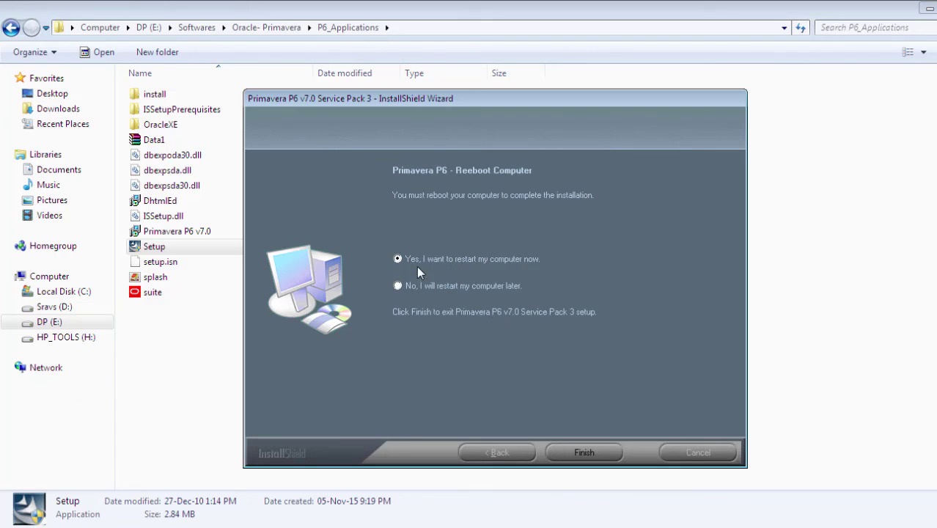
Restart the computer, then launch Oracle - Primavera P6 > Project Management from the Start menu.
left_click(584, 453)
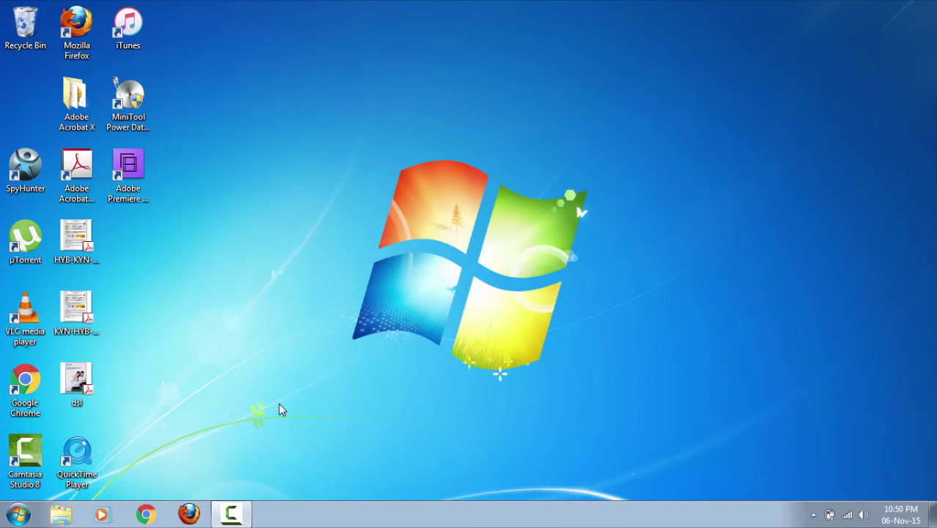
left_click(16, 517)
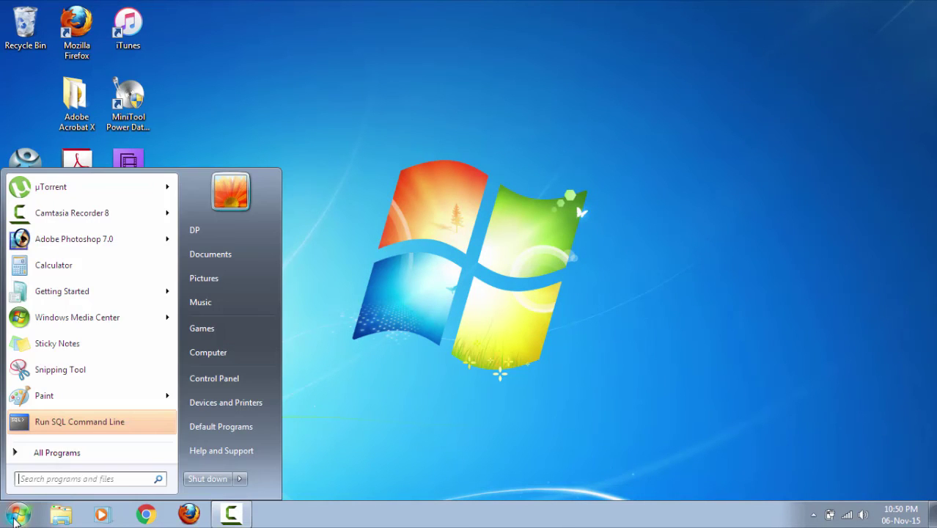
left_click(63, 455)
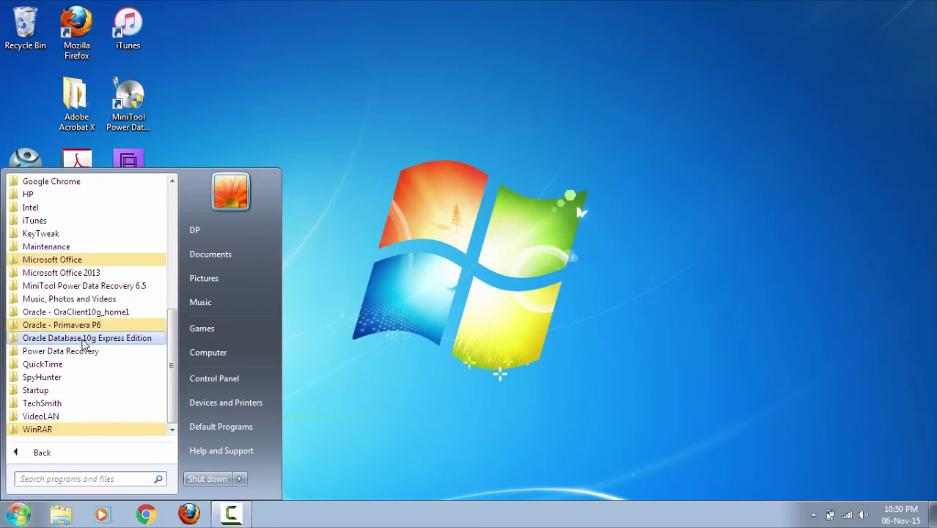
left_click(80, 327)
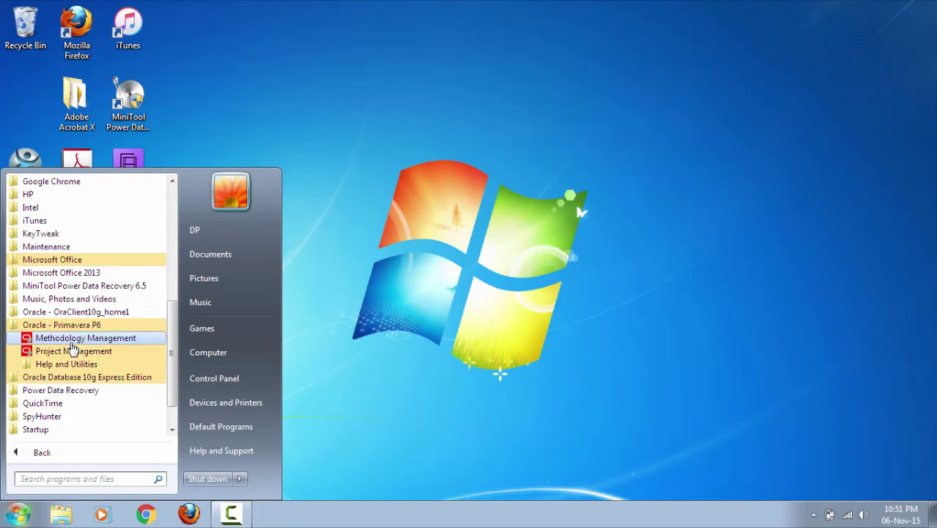
left_click(83, 355)
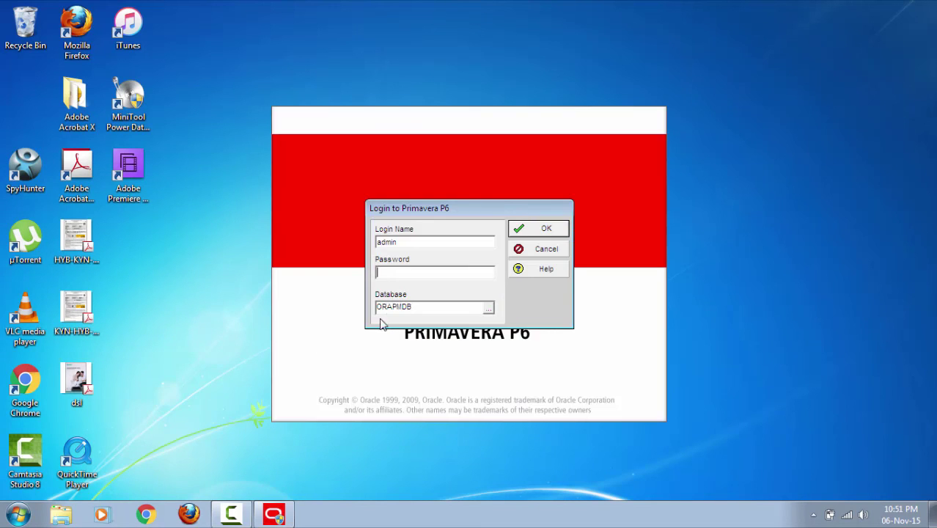
Enter the login password and sign in to the ORAPMDB database.
left_click(397, 274)
type("admin")
left_click(539, 232)
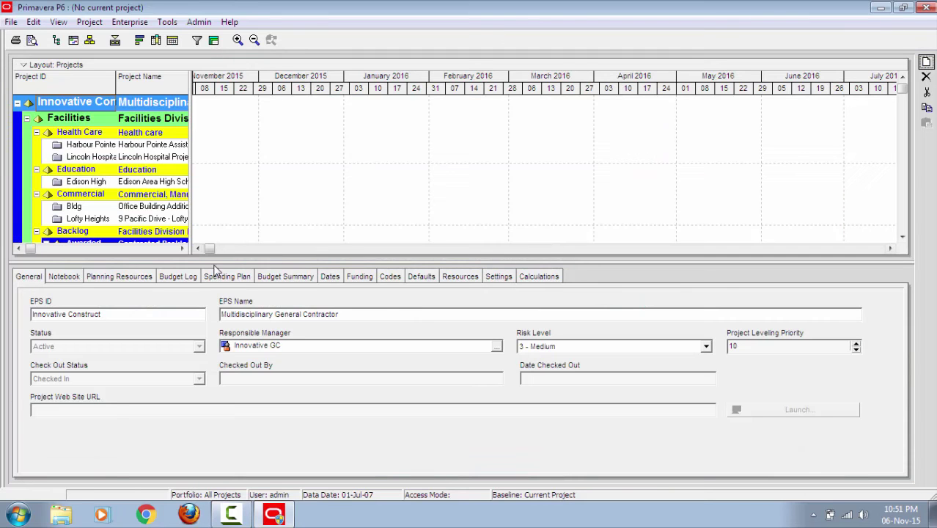
Resize the project table and details panes to show more columns and rows beside the Gantt chart.
left_click_drag(191, 249, 686, 244)
left_click_drag(628, 261, 587, 378)
left_click_drag(690, 220, 424, 227)
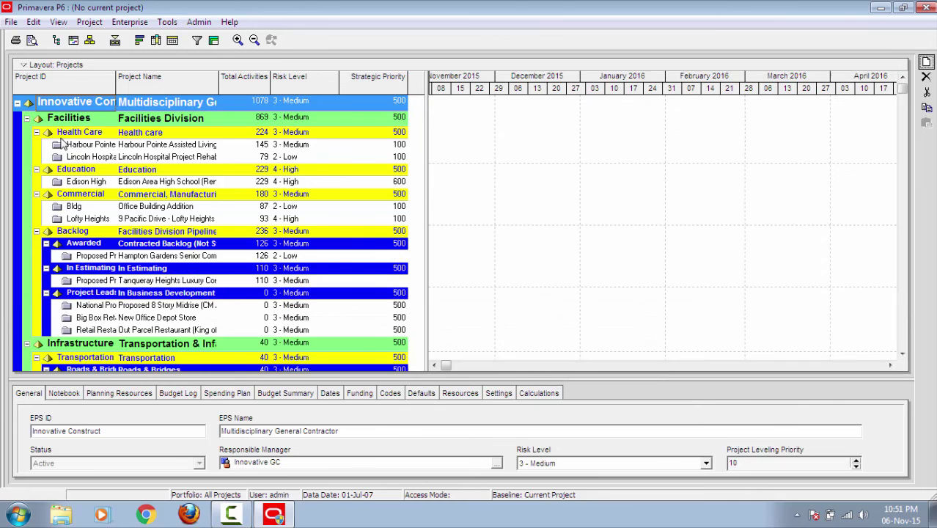
Collapse the Facilities, Infrastructure, Industrial and Corporate divisions under Innovative Construct.
left_click(17, 103)
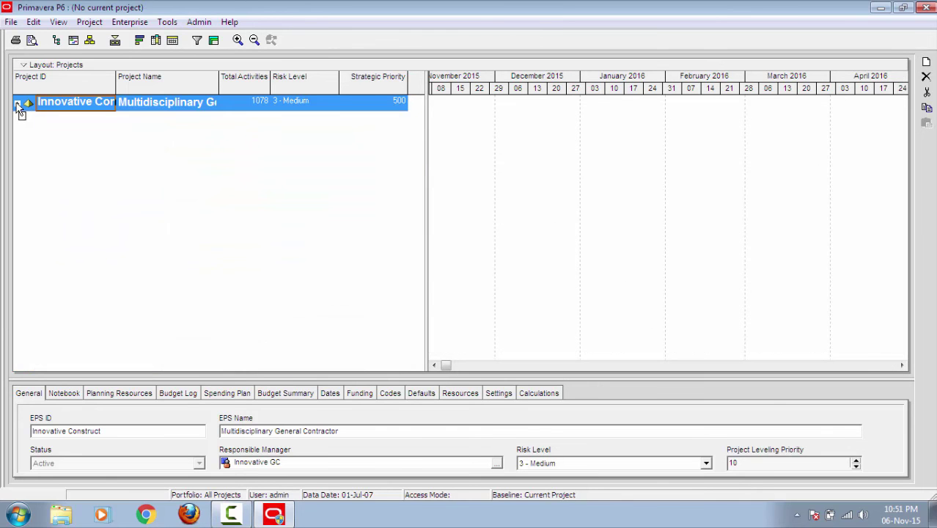
left_click(16, 104)
left_click(28, 118)
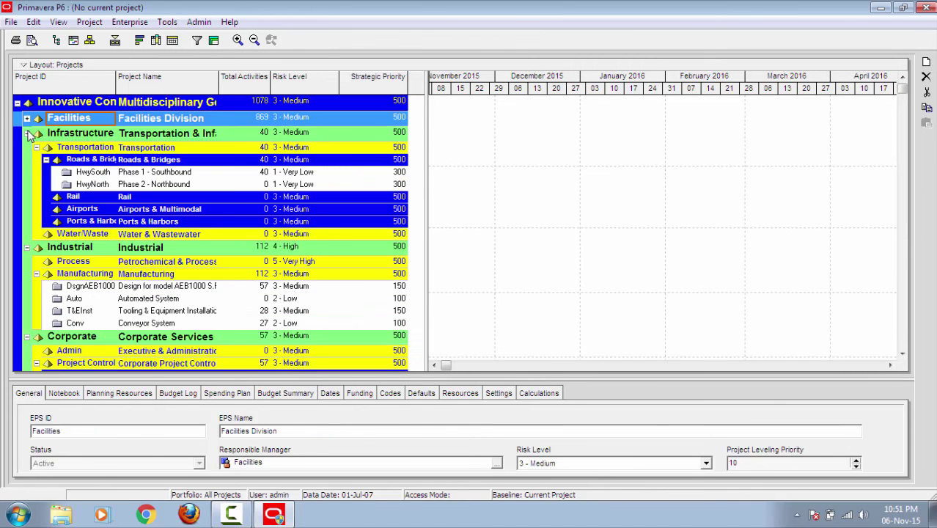
left_click(29, 136)
left_click(27, 135)
left_click(27, 148)
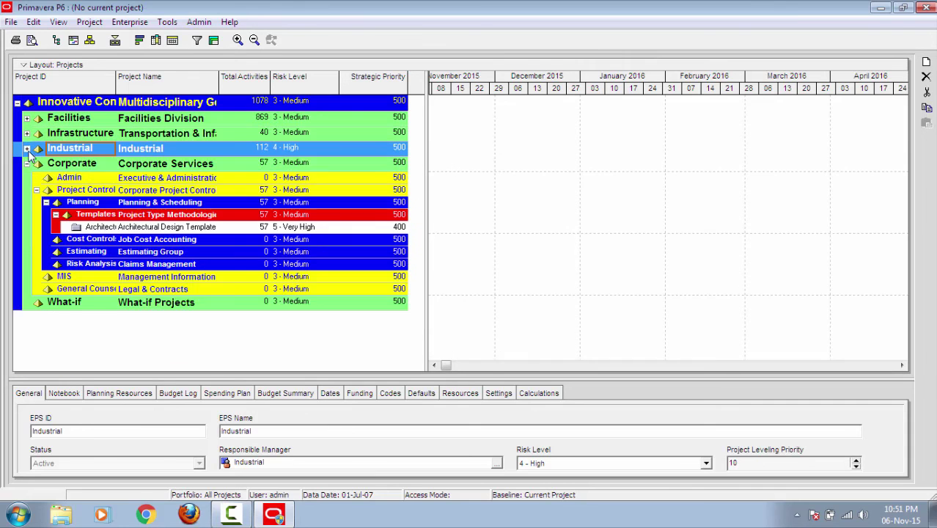
left_click(27, 163)
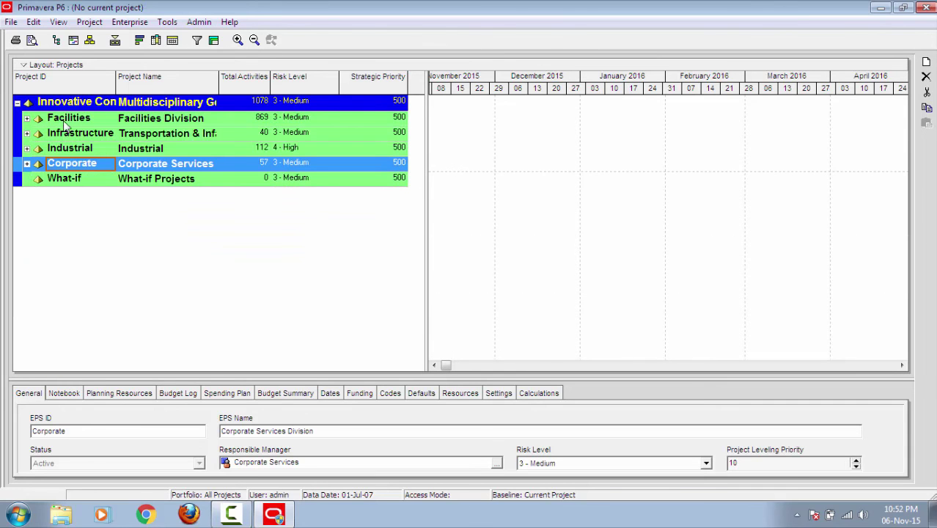
Expand Facilities, Infrastructure, Industrial and Corporate to list all their sample projects.
left_click(28, 119)
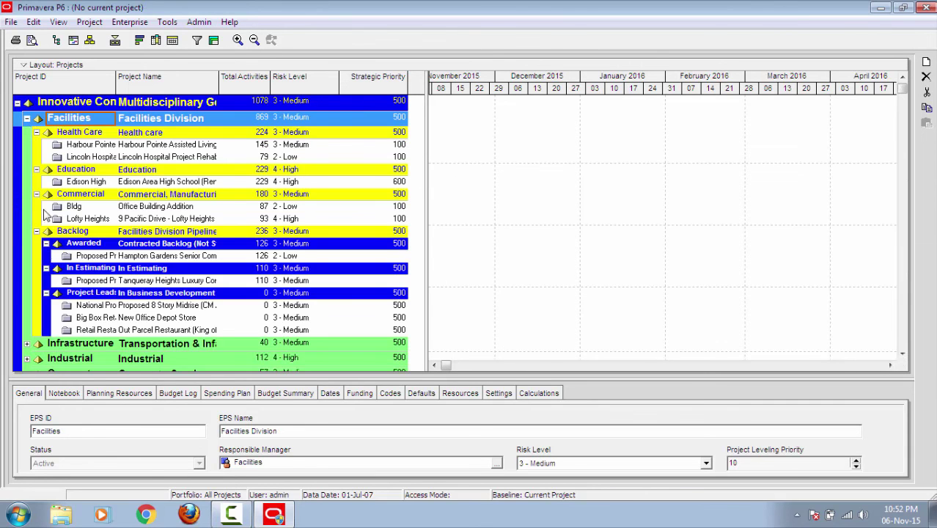
scroll(50, 257, "down", 1)
left_click(27, 311)
scroll(44, 308, "down", 2)
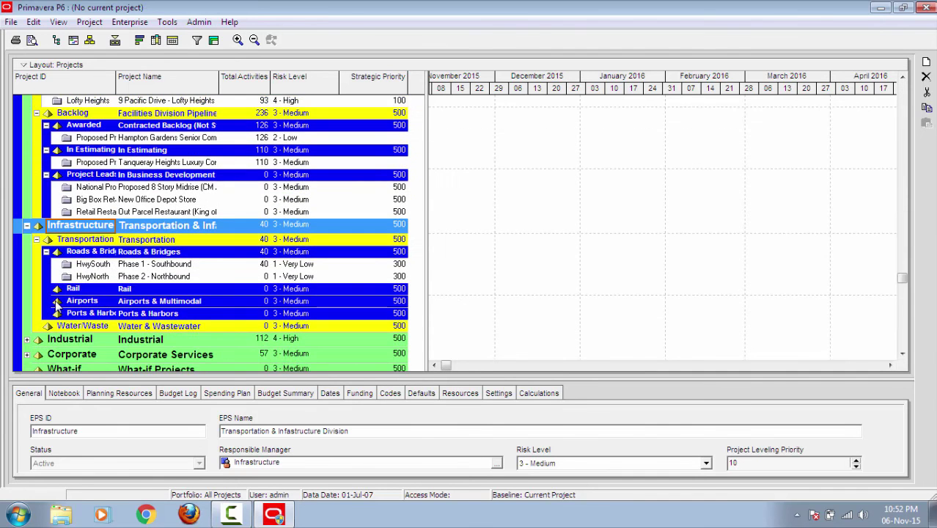
left_click(27, 327)
scroll(90, 304, "down", 2)
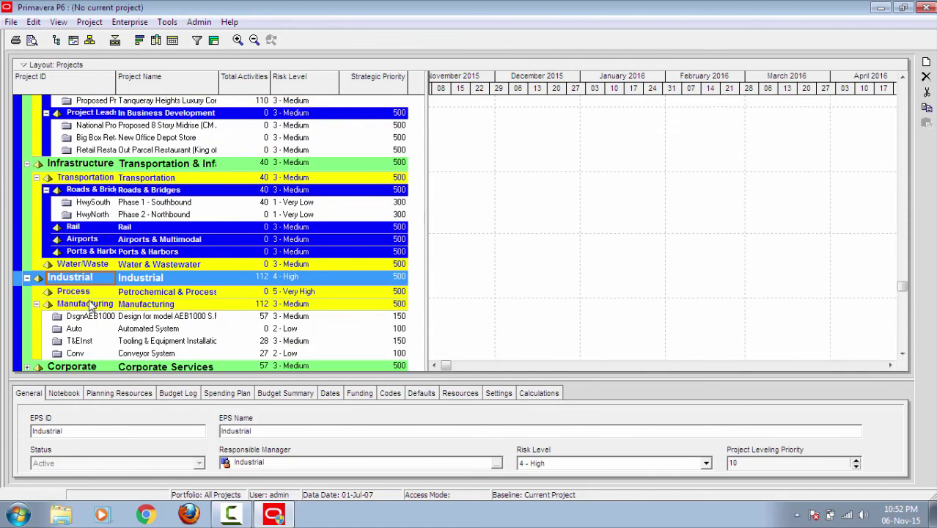
left_click(26, 342)
scroll(66, 322, "down", 3)
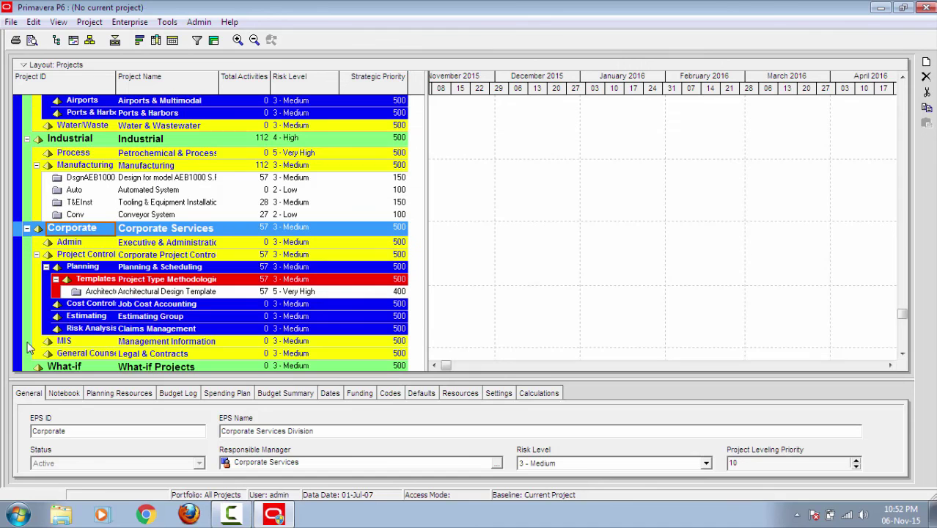
scroll(141, 279, "down", 1)
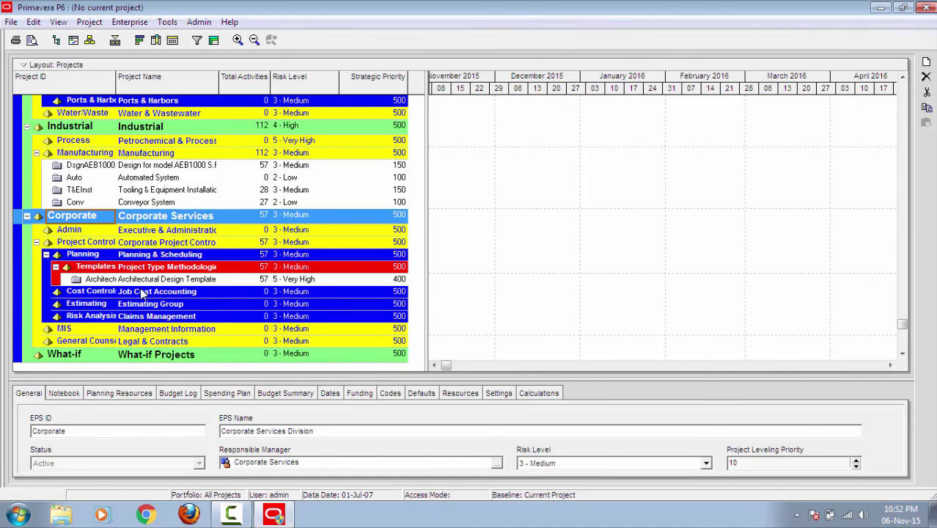